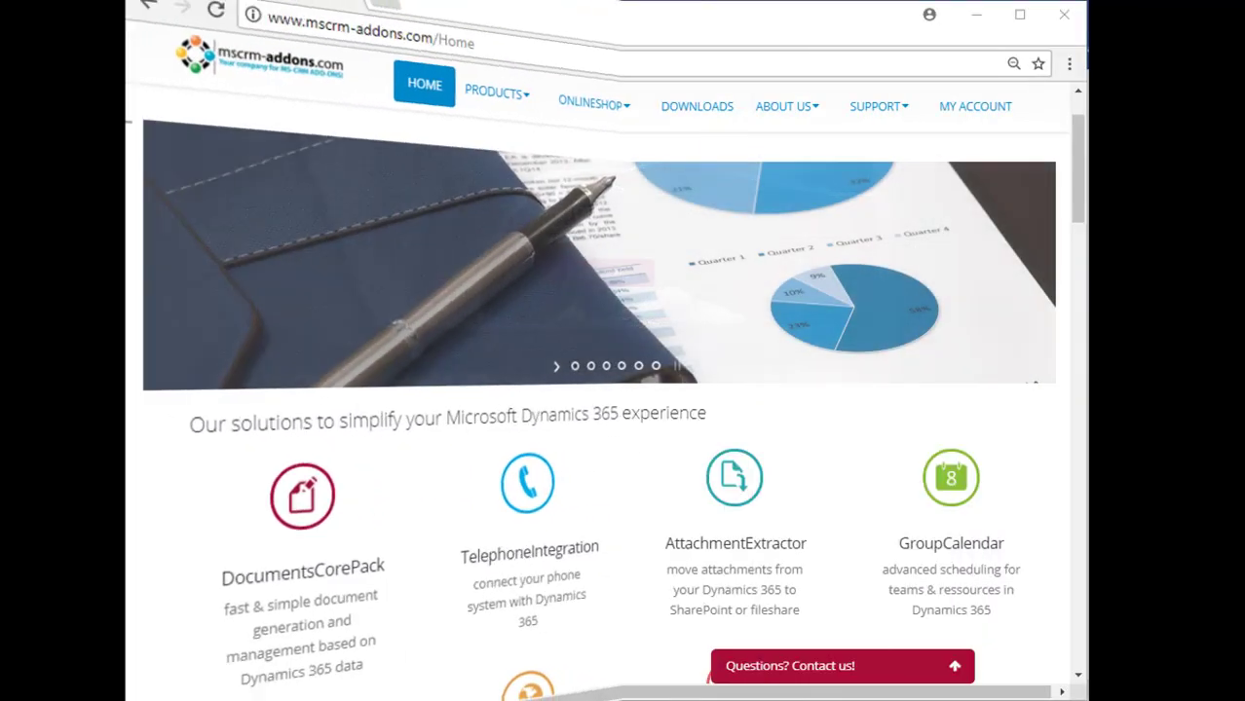
# - Bring up the PRODUCTS menu of Dynamics 365 add-ons on mscrm-addons.com
pyautogui.moveTo(503, 117)
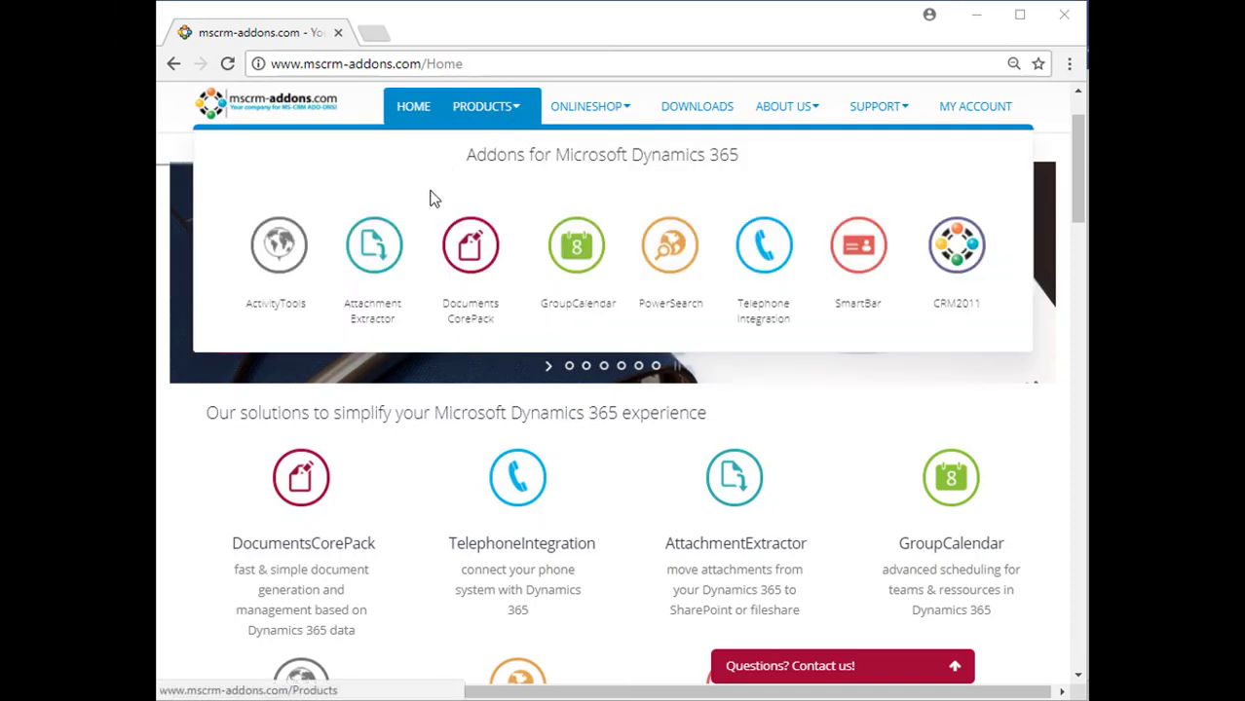
# - Go from the AttachmentExtractor product page to online service configuration and choose AttachmentExtractor
pyautogui.click(358, 249)
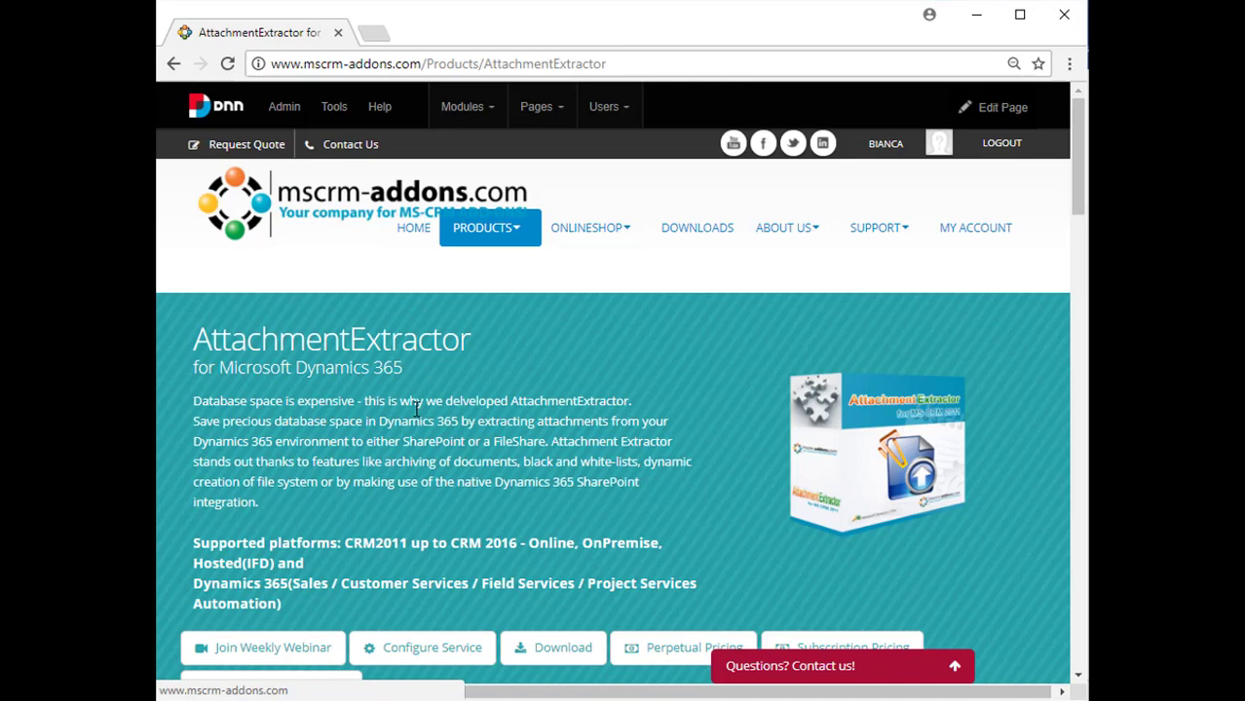
pyautogui.click(453, 660)
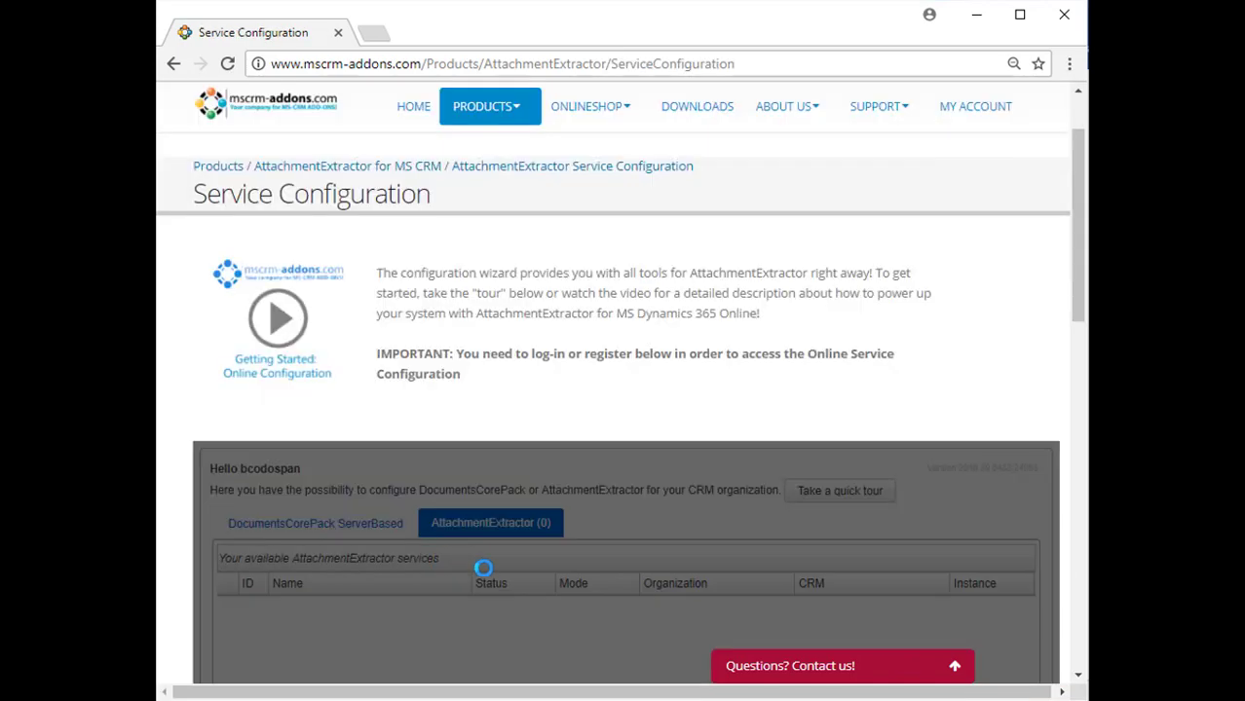
pyautogui.scroll(-2, 587, 582)
pyautogui.scroll(-1, 586, 580)
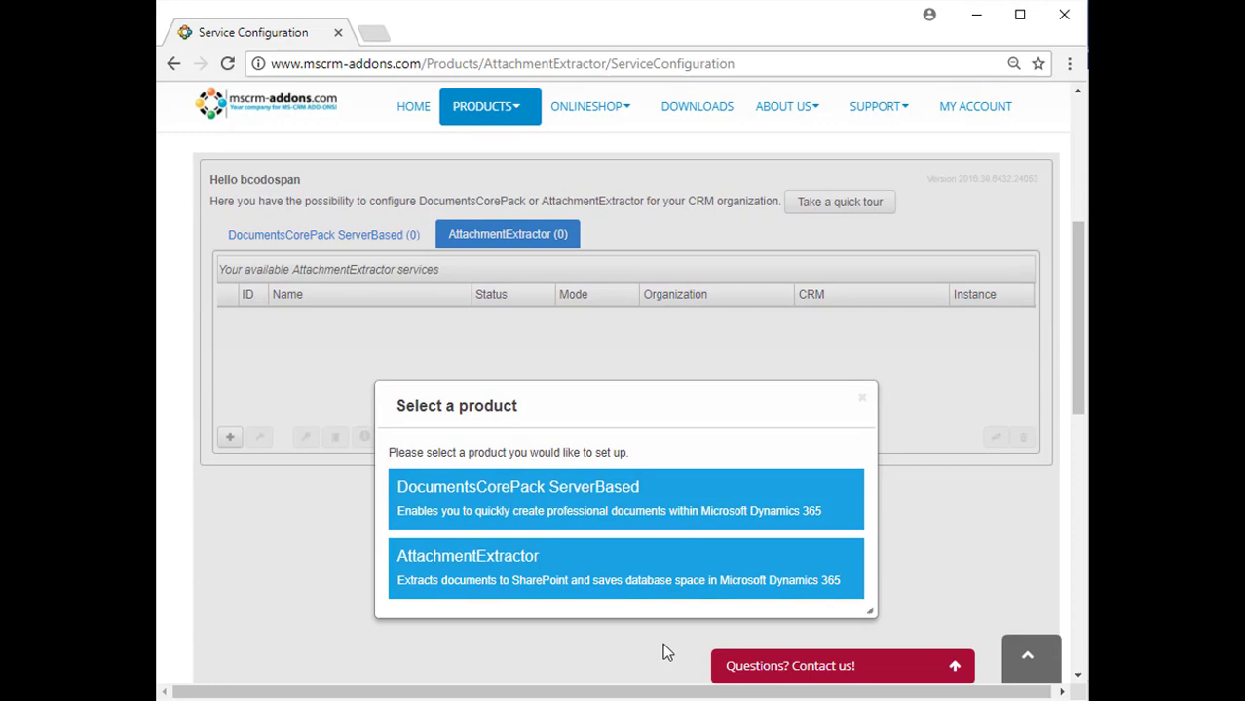
pyautogui.click(646, 573)
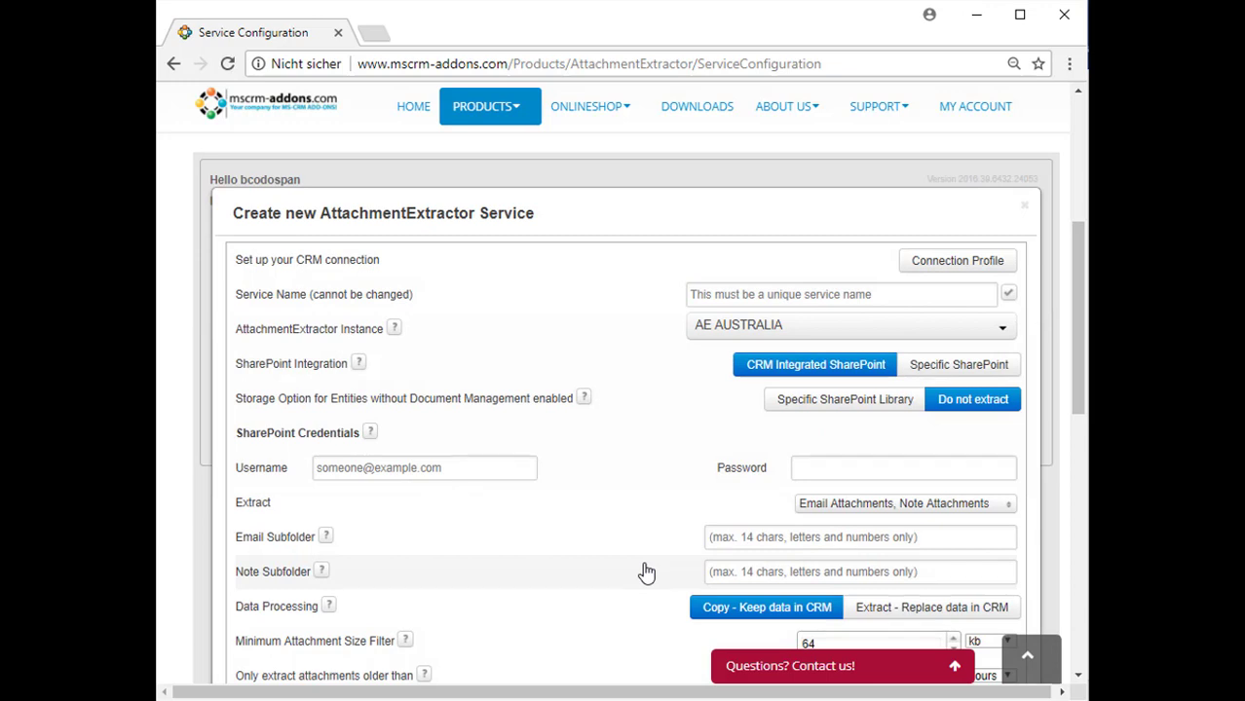
# - Start a connection profile and set its CRM type to Online - Office 365
pyautogui.click(909, 269)
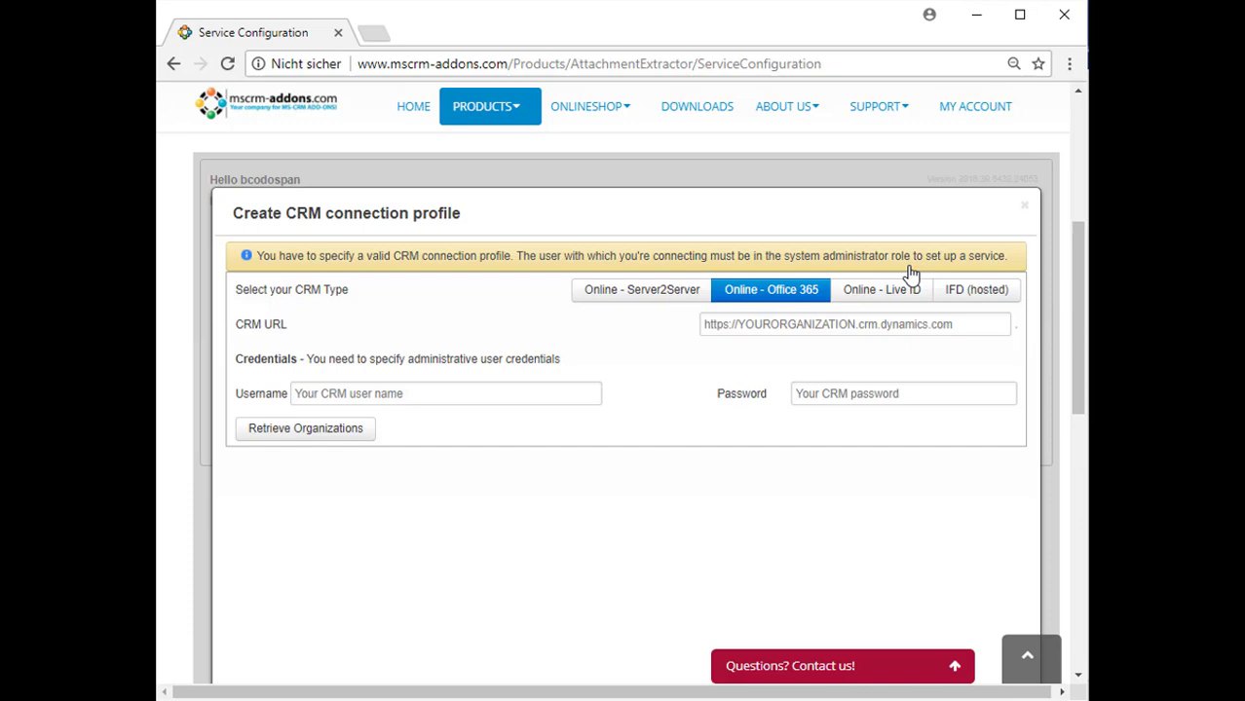
pyautogui.click(624, 300)
pyautogui.click(768, 300)
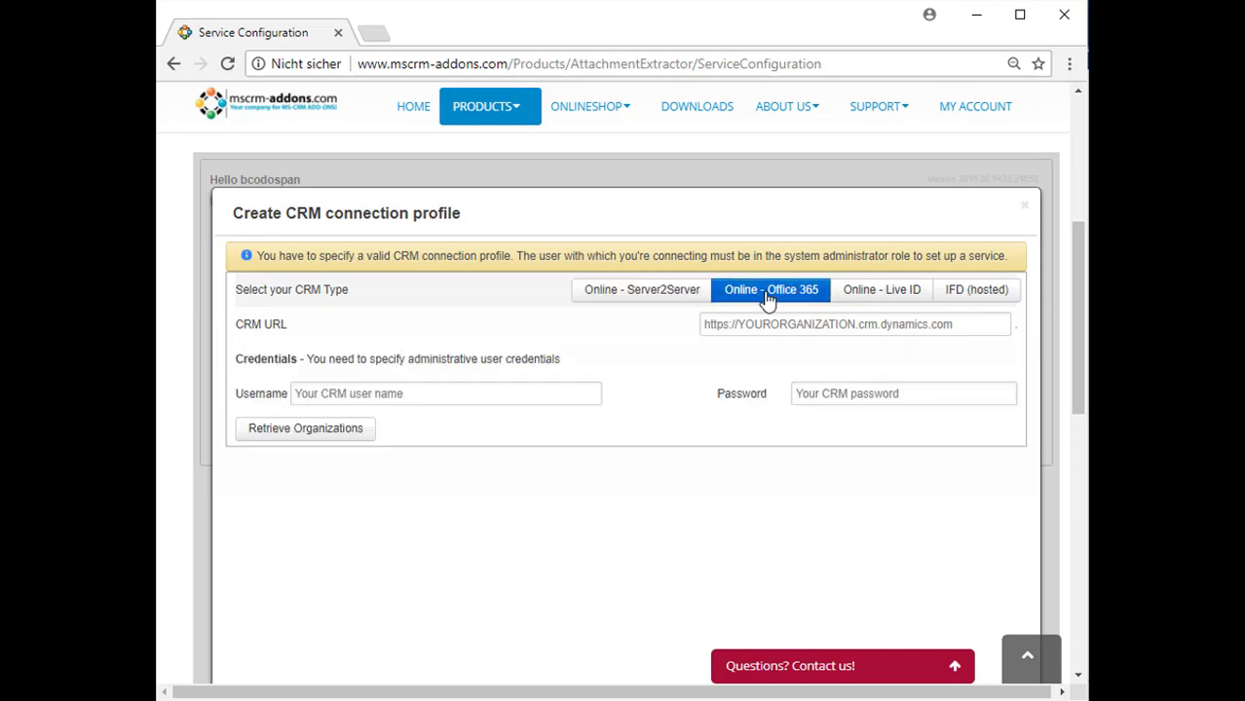
pyautogui.click(995, 297)
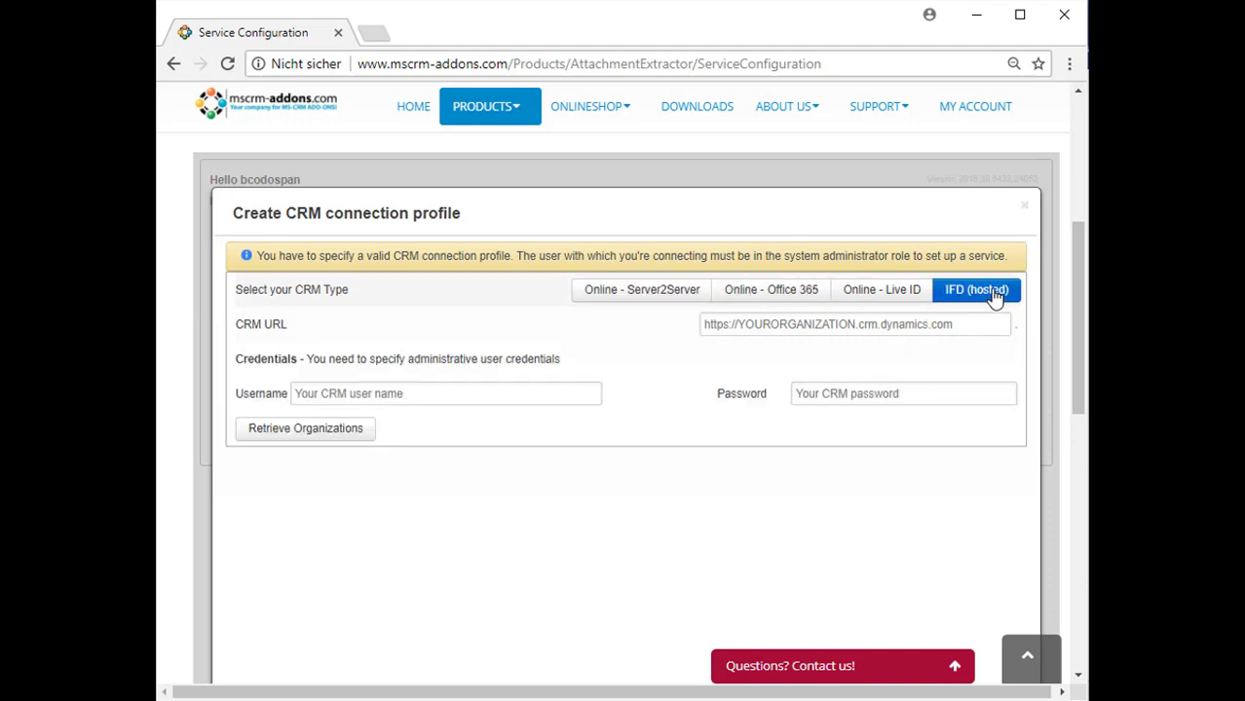
pyautogui.click(650, 300)
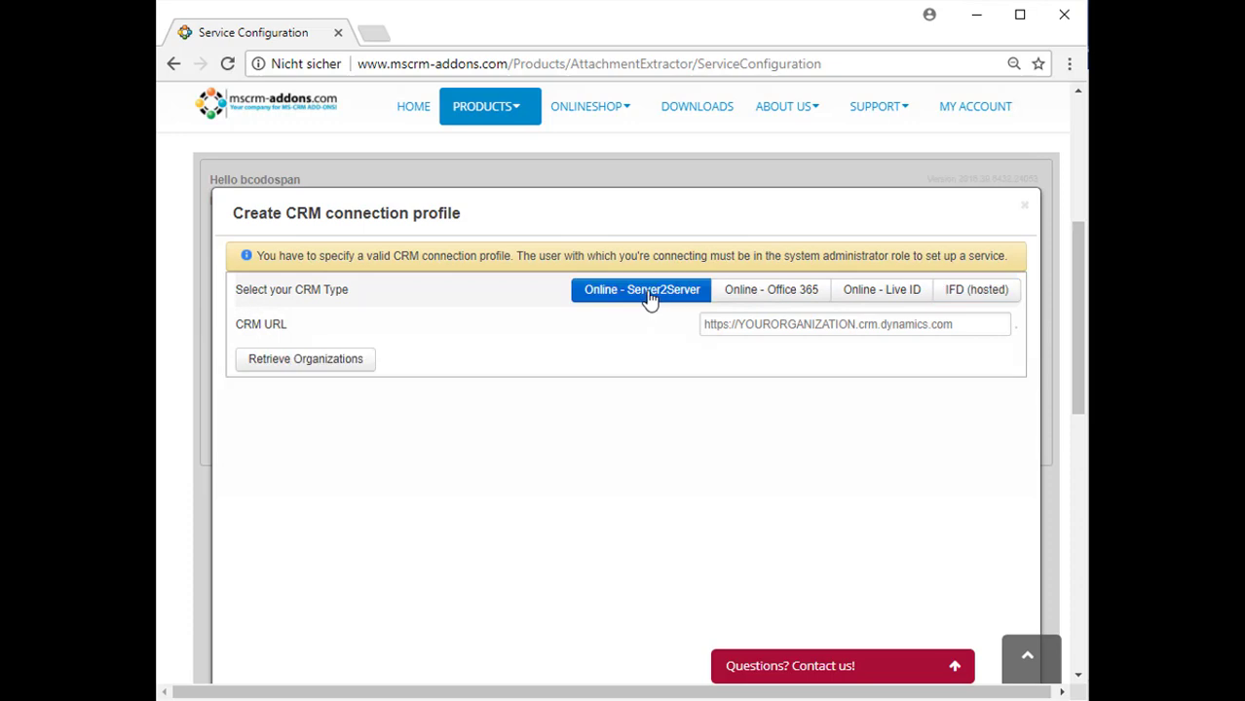
pyautogui.click(769, 295)
# - Paste the CRM URL, retrieve the organizations, then verify and save the profile
pyautogui.click(706, 324)
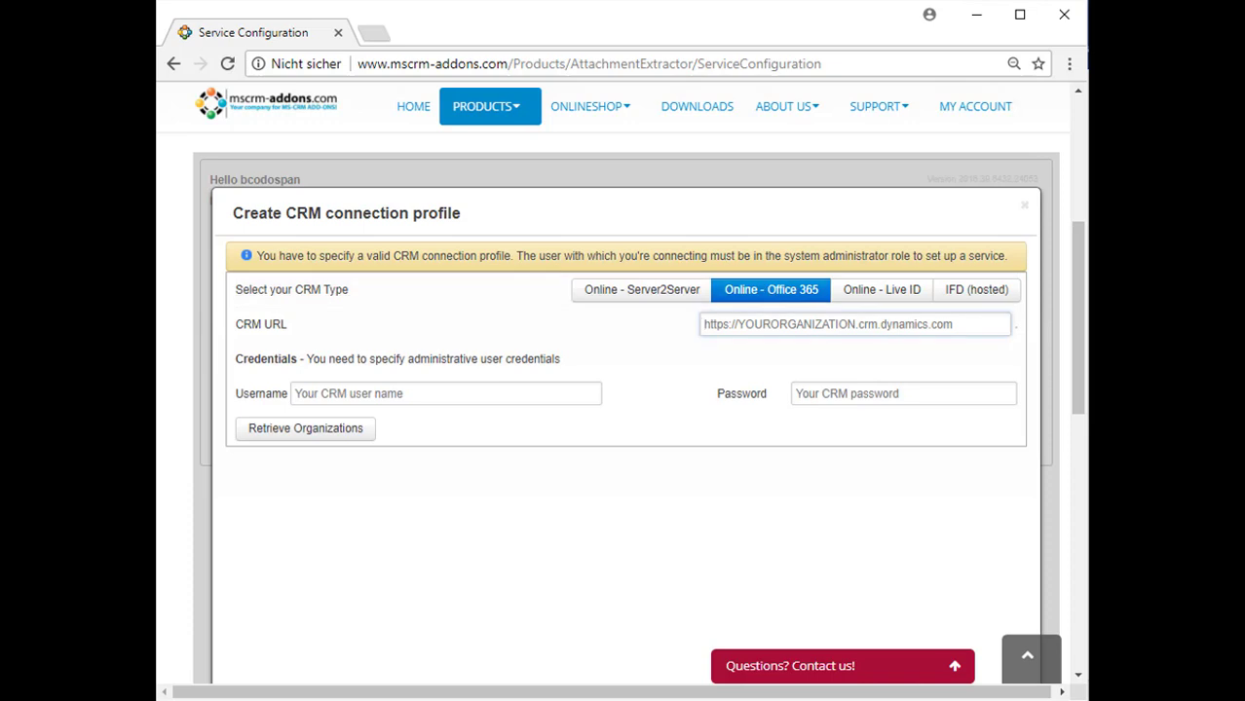
pyautogui.write('codospan.crm4.dynamics.com')
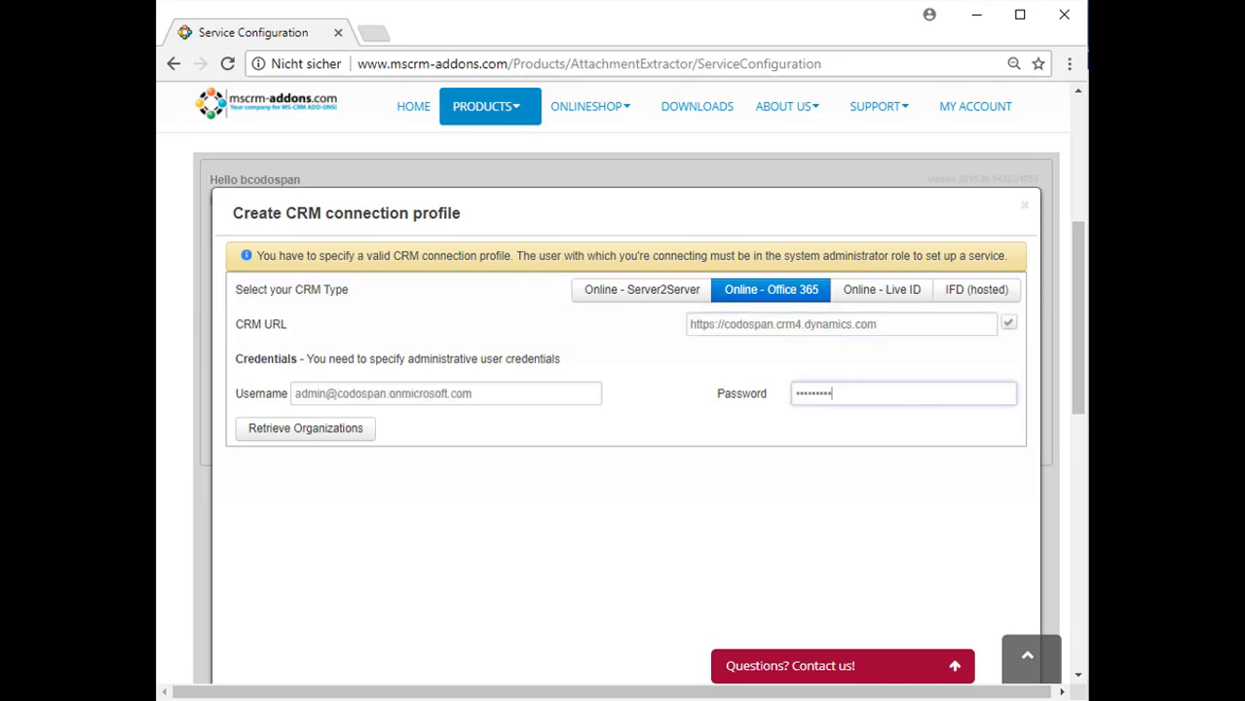
pyautogui.click(320, 441)
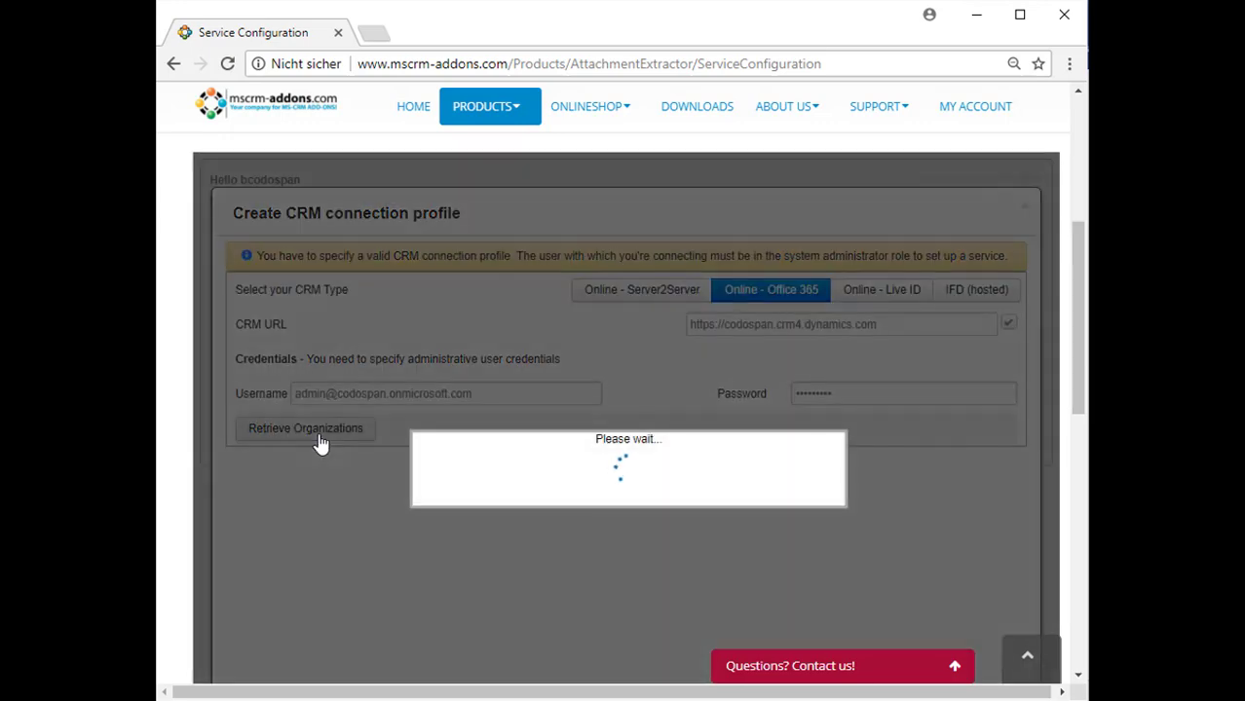
pyautogui.scroll(-2, 459, 508)
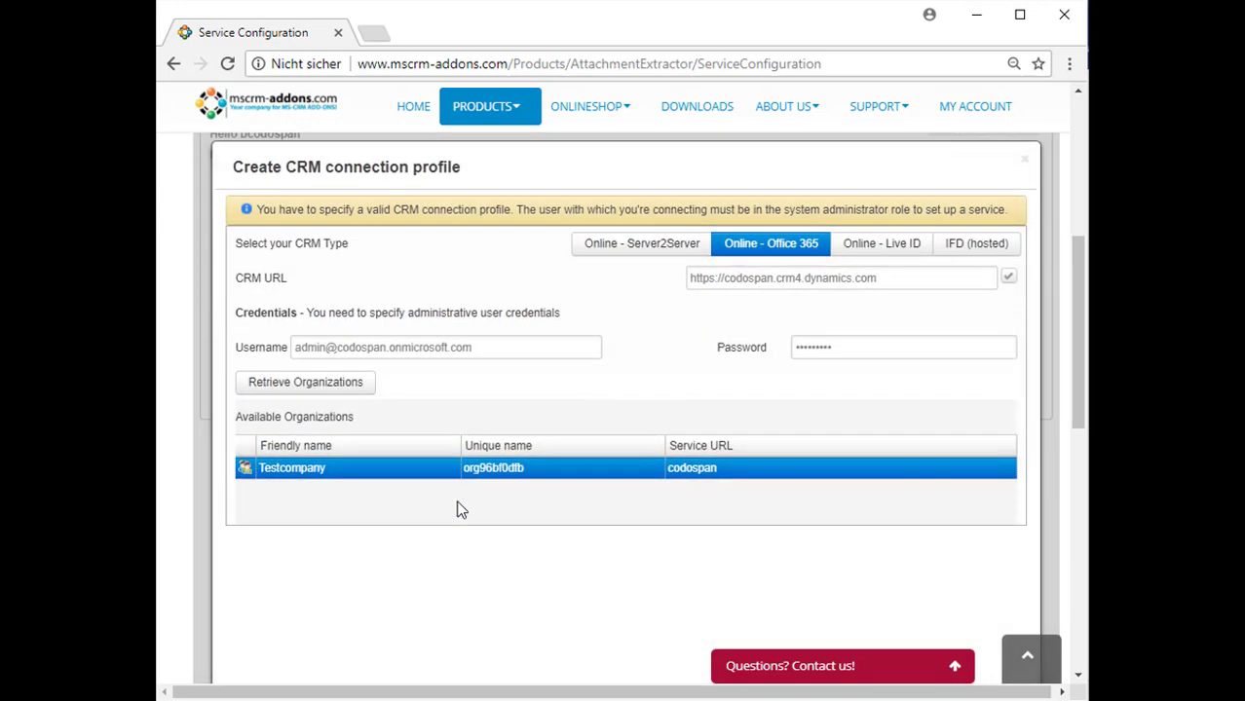
pyautogui.click(908, 594)
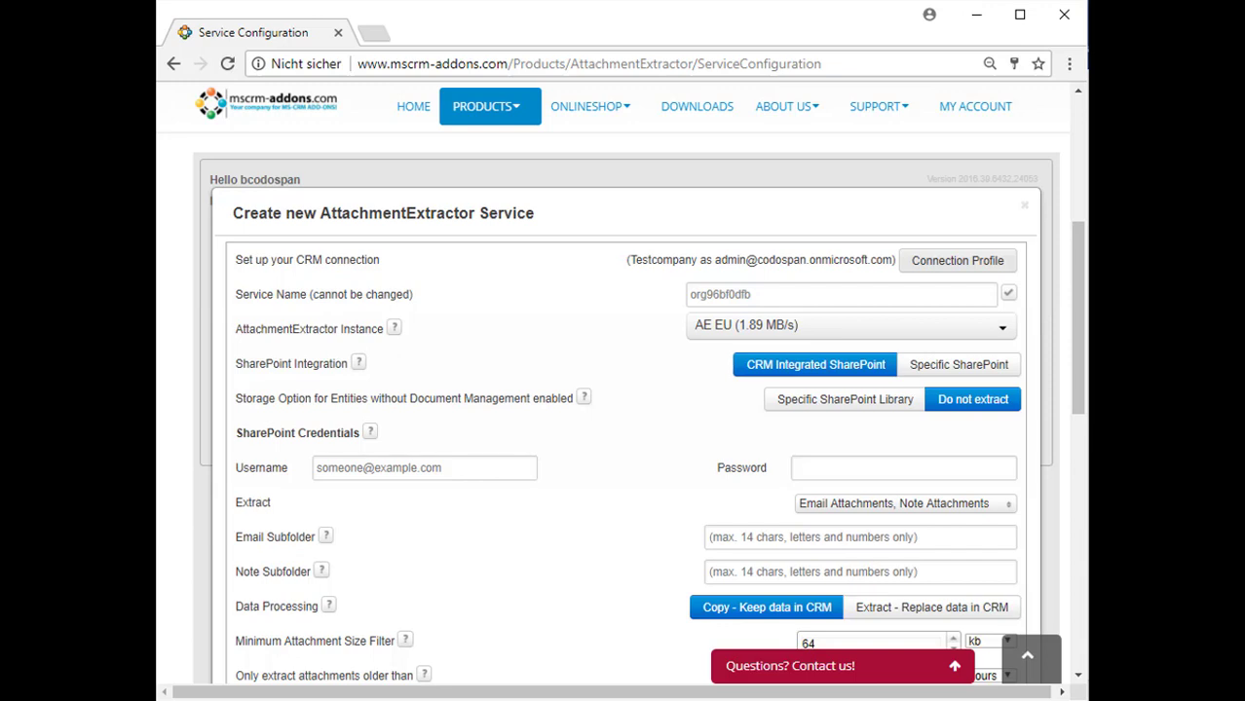
# - Rename the service to 'testservice'
pyautogui.doubleClick(883, 293)
pyautogui.press('BackSpace')
pyautogui.write('tes')
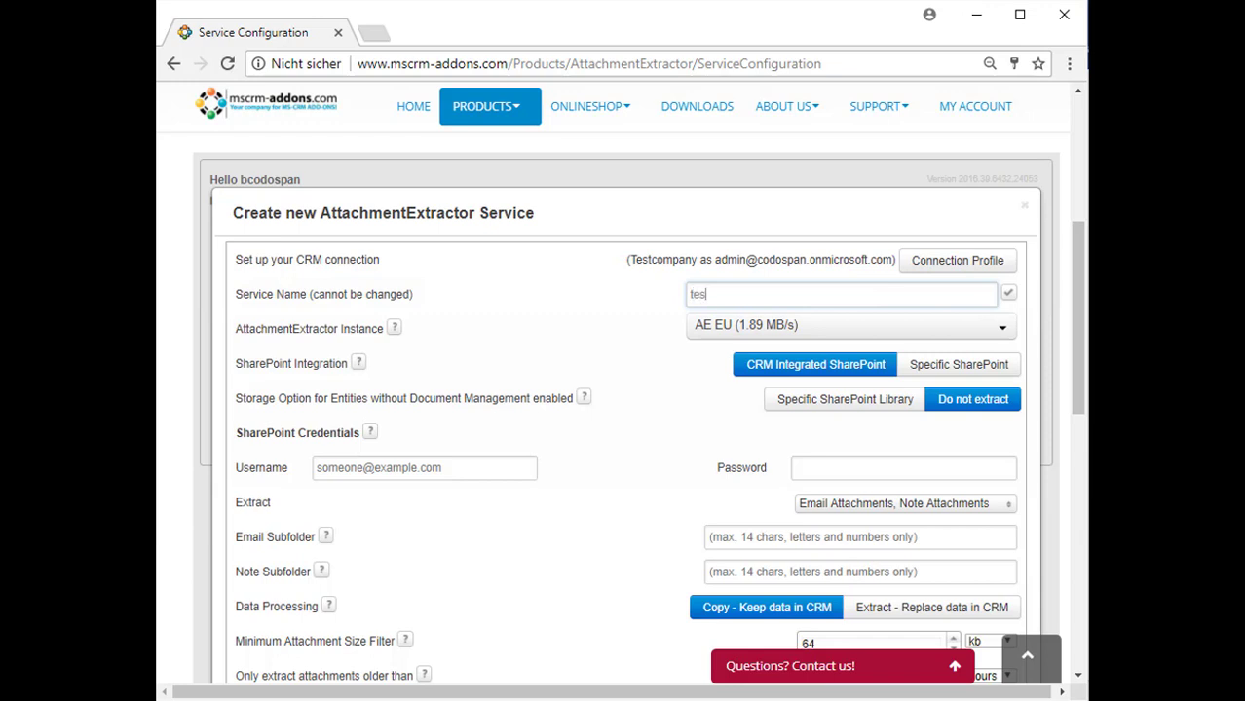
pyautogui.write('tservice')
# - Keep AE EU as the instance and CRM Integrated SharePoint as storage
pyautogui.click(1007, 331)
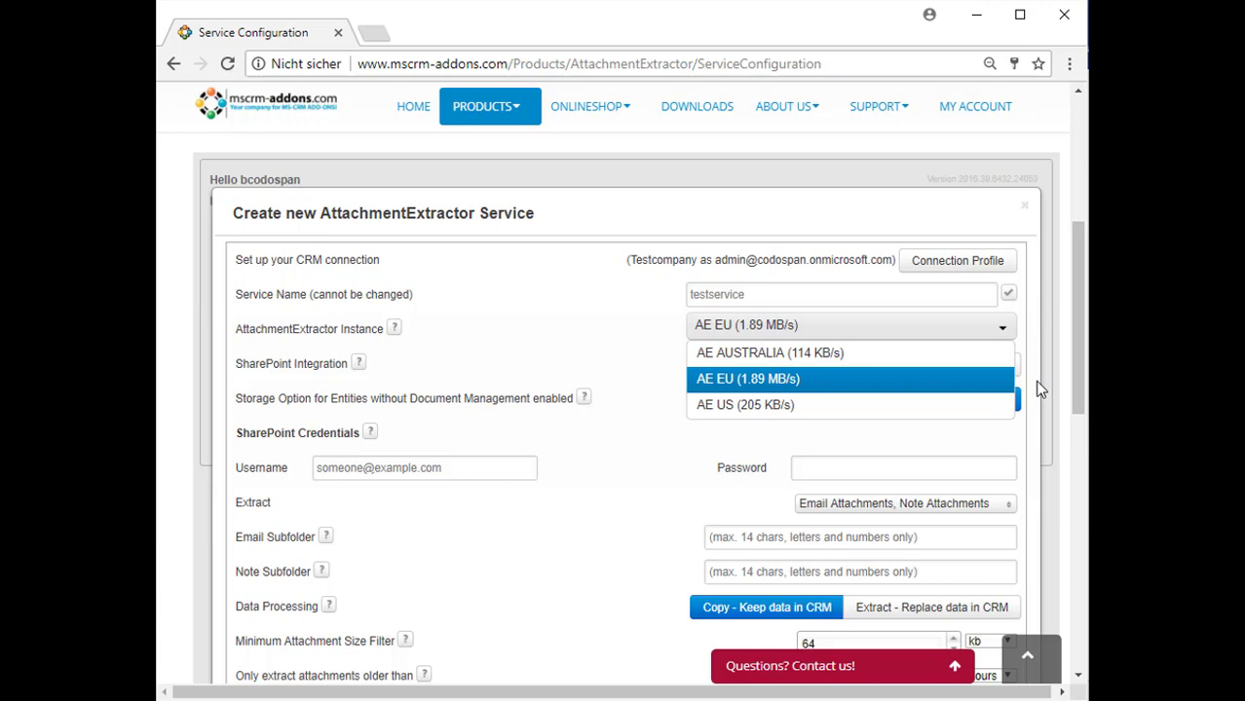
pyautogui.click(1006, 331)
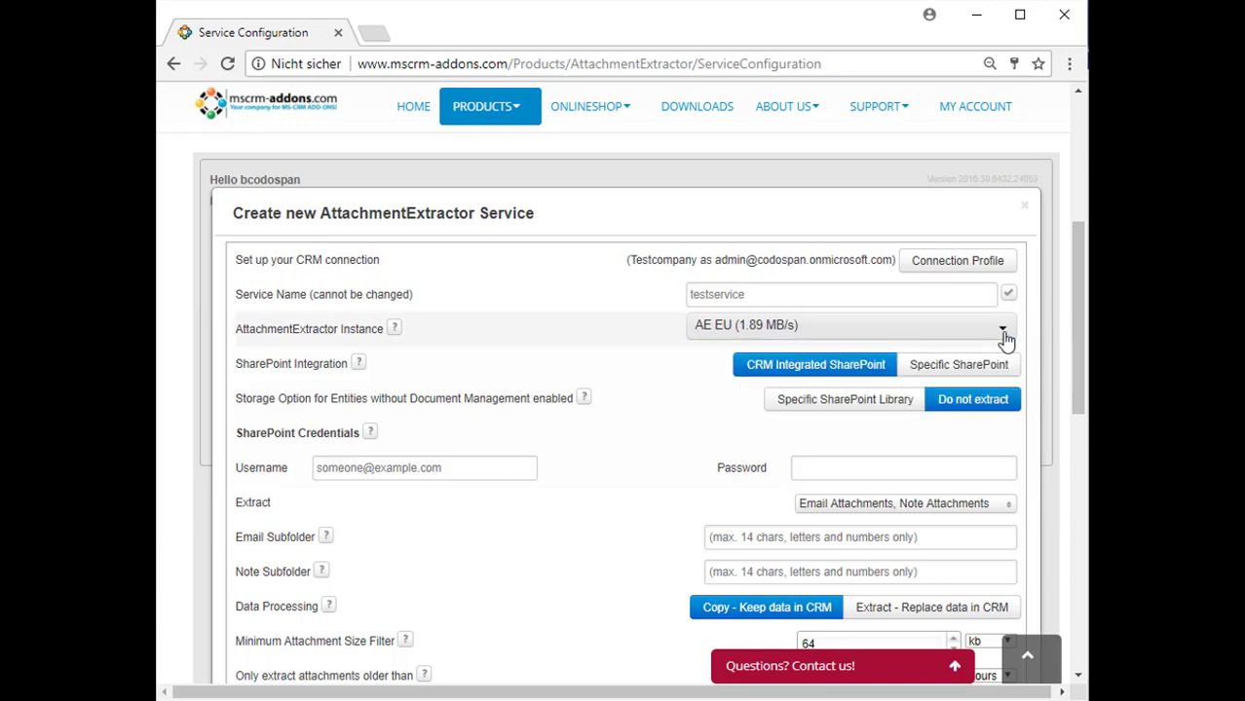
pyautogui.click(938, 373)
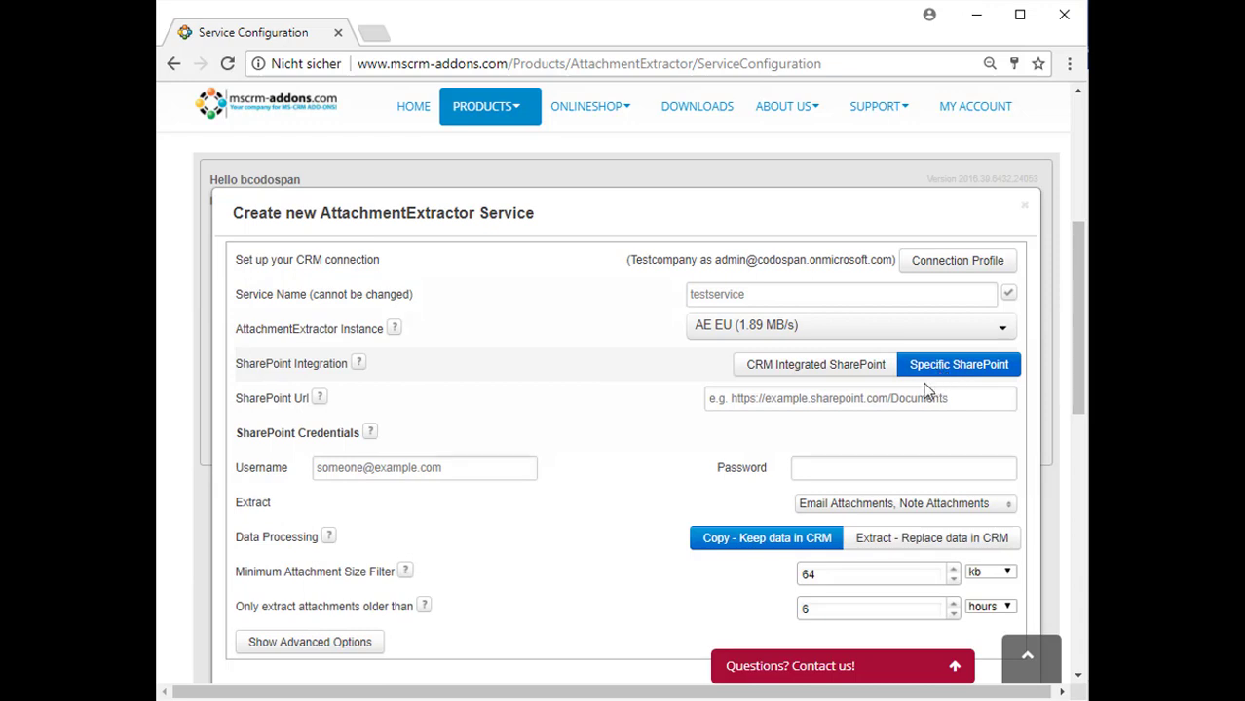
pyautogui.click(861, 374)
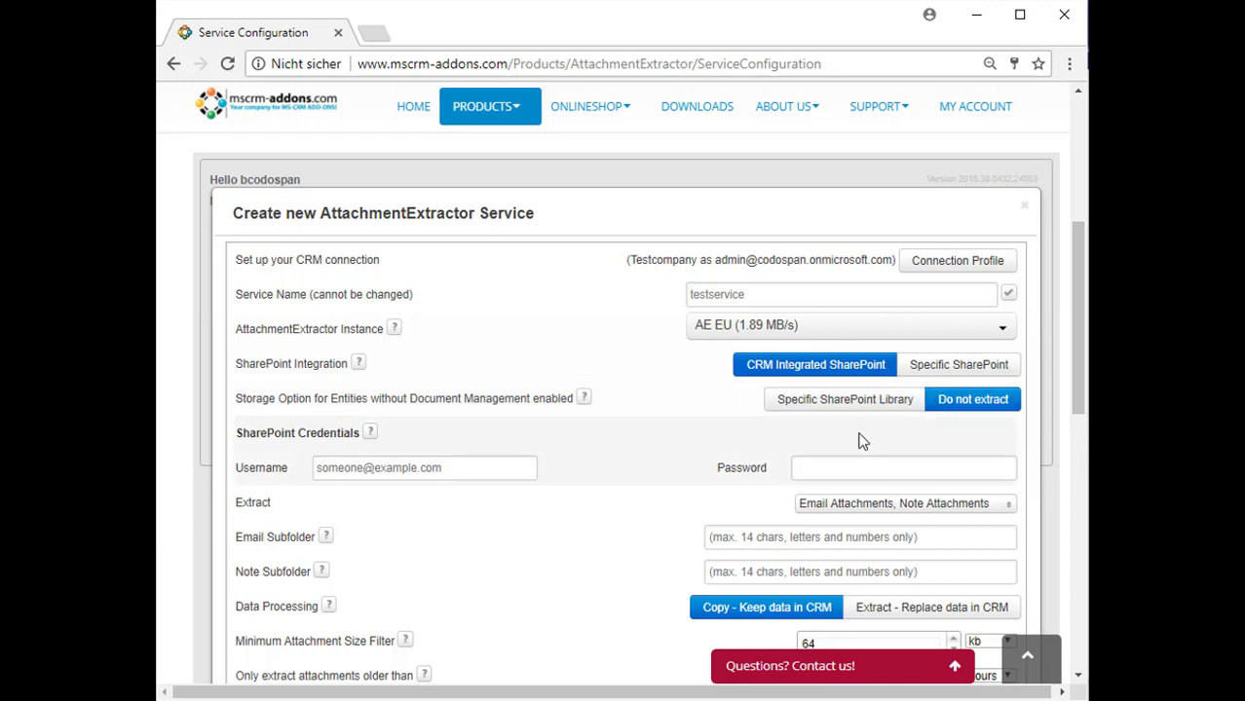
# - Fill in the SharePoint credentials, keep the extract choices, and set Email Subfolder to 'Emails'
pyautogui.click(514, 465)
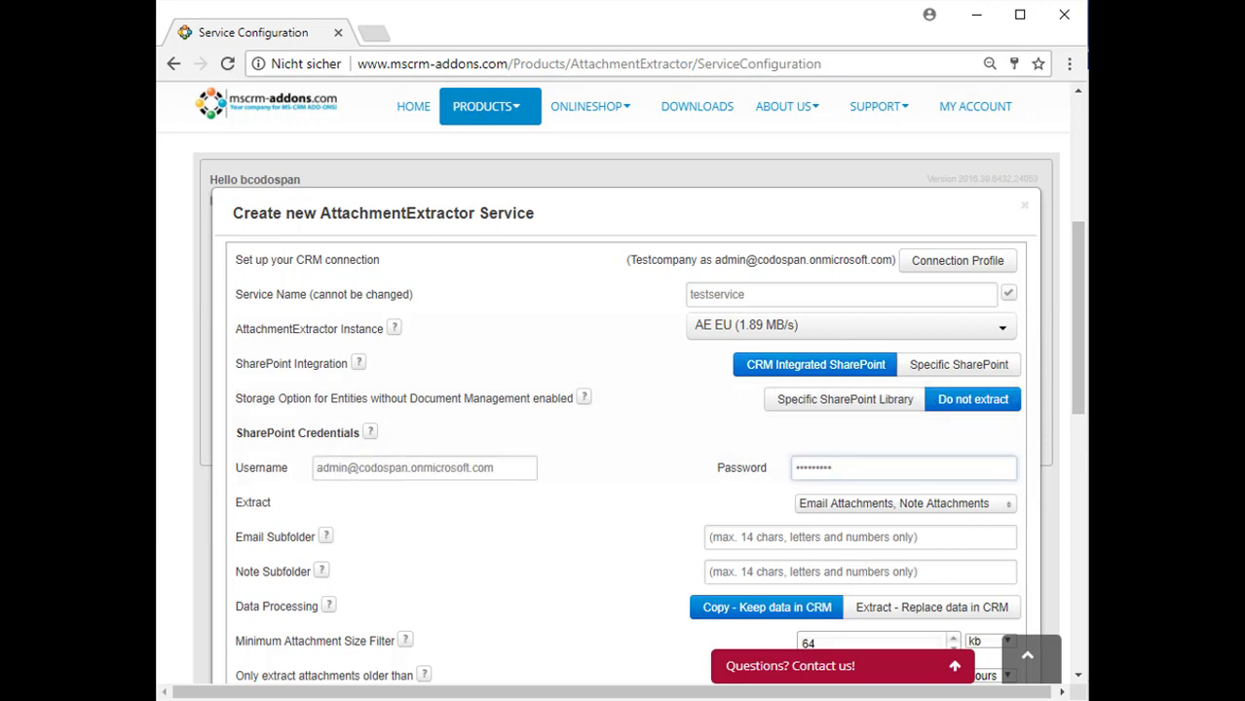
pyautogui.click(1000, 504)
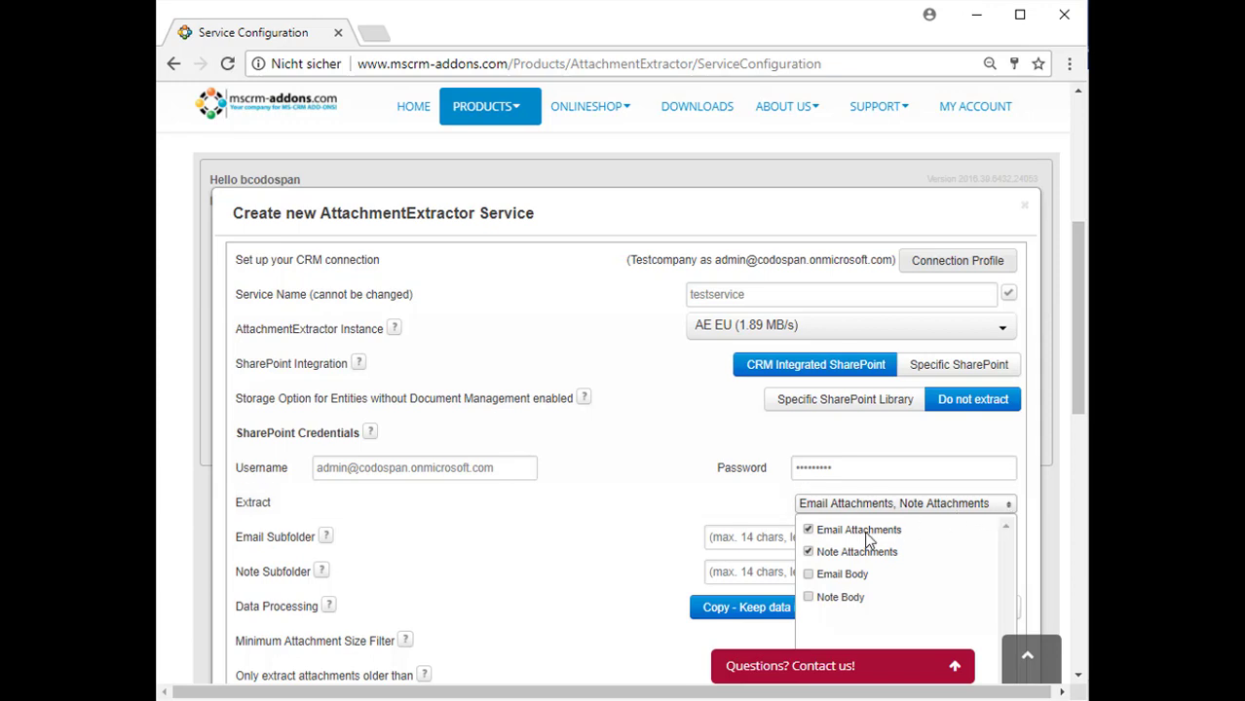
pyautogui.click(1002, 506)
pyautogui.click(996, 535)
pyautogui.write('Email')
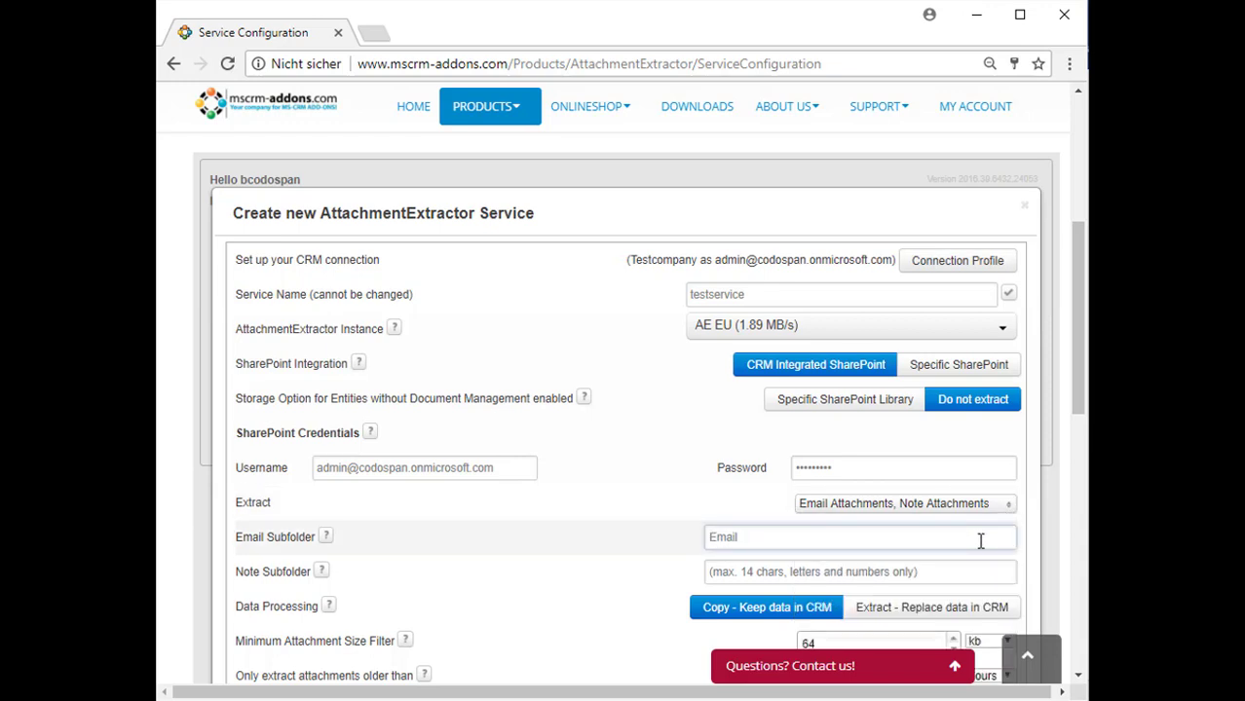
pyautogui.write('s')
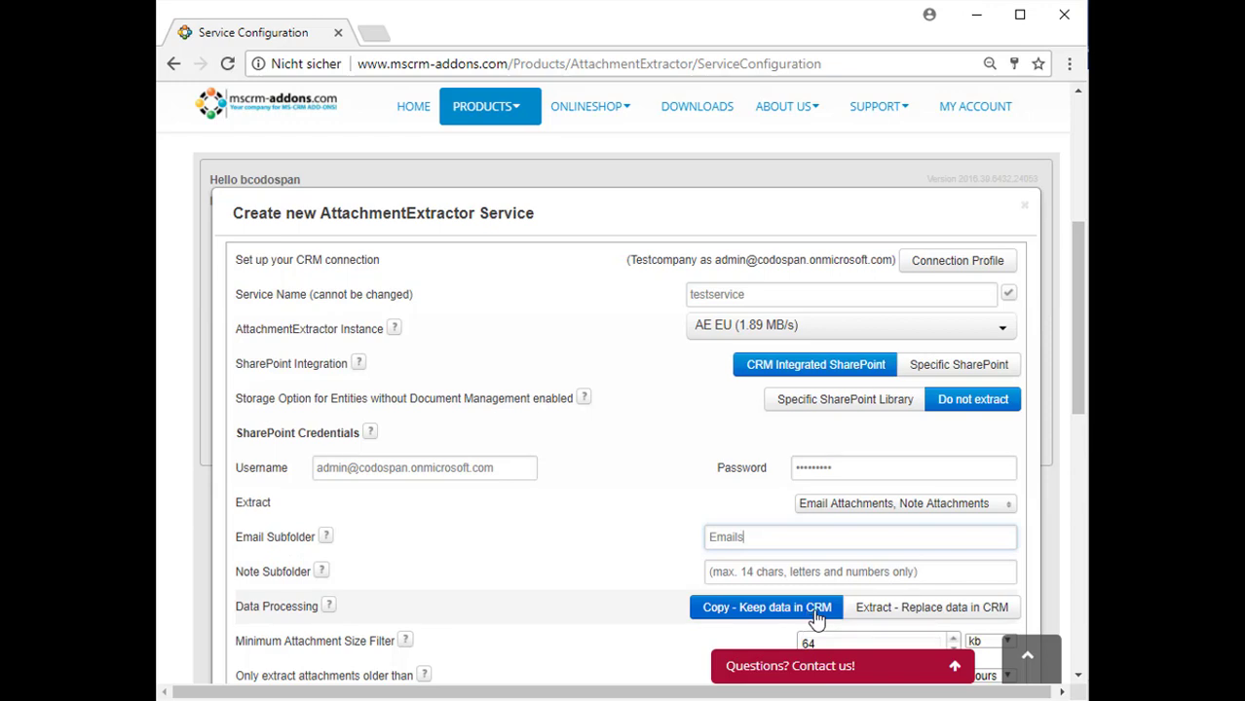
# - Set Data Processing to 'Extract - Replace data in CRM' and confirm the irreversible-action warning
pyautogui.click(933, 606)
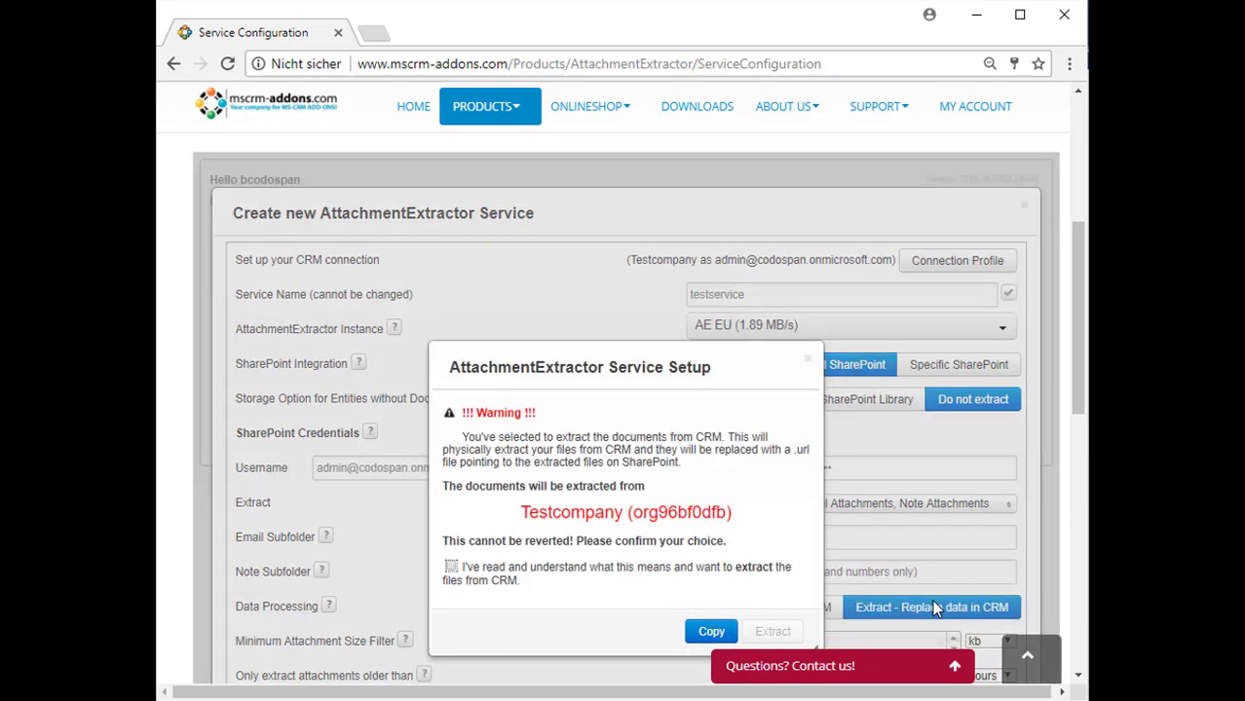
pyautogui.scroll(-1, 932, 603)
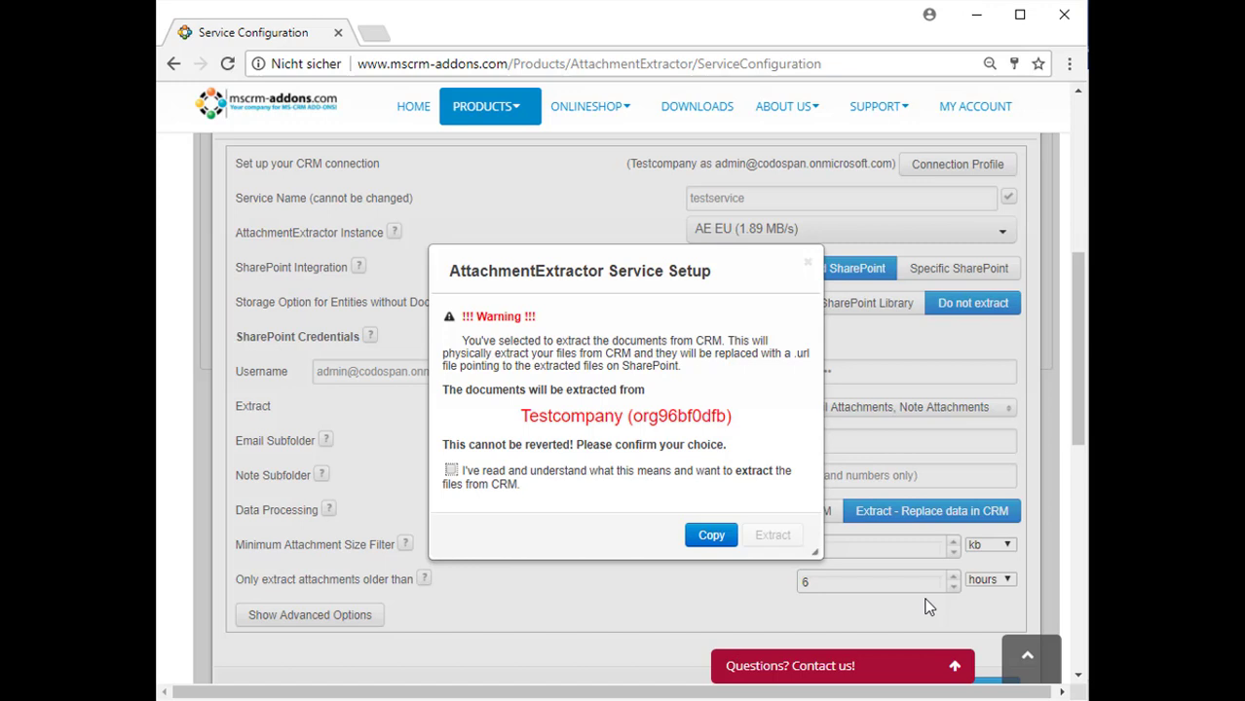
pyautogui.click(451, 471)
pyautogui.click(767, 538)
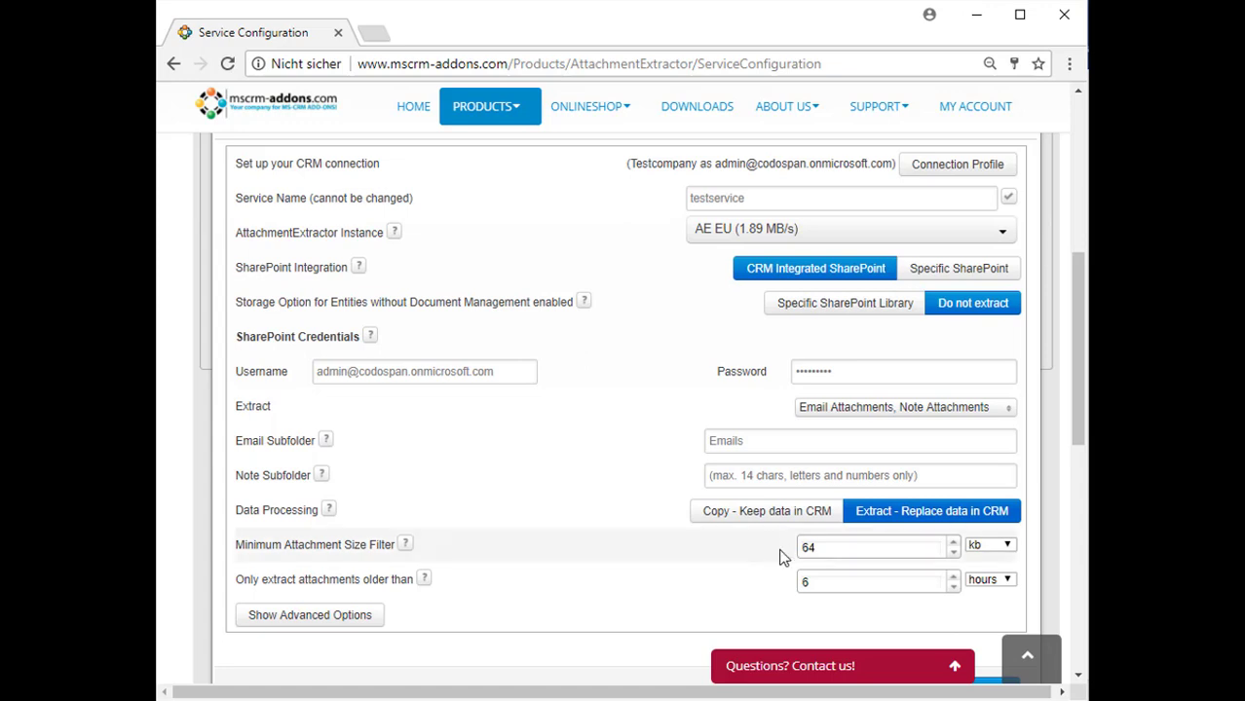
# - Keep the 64 minimum size, limit extraction to attachments older than 2 hours, and save
pyautogui.moveTo(826, 548); pyautogui.dragTo(791, 545)
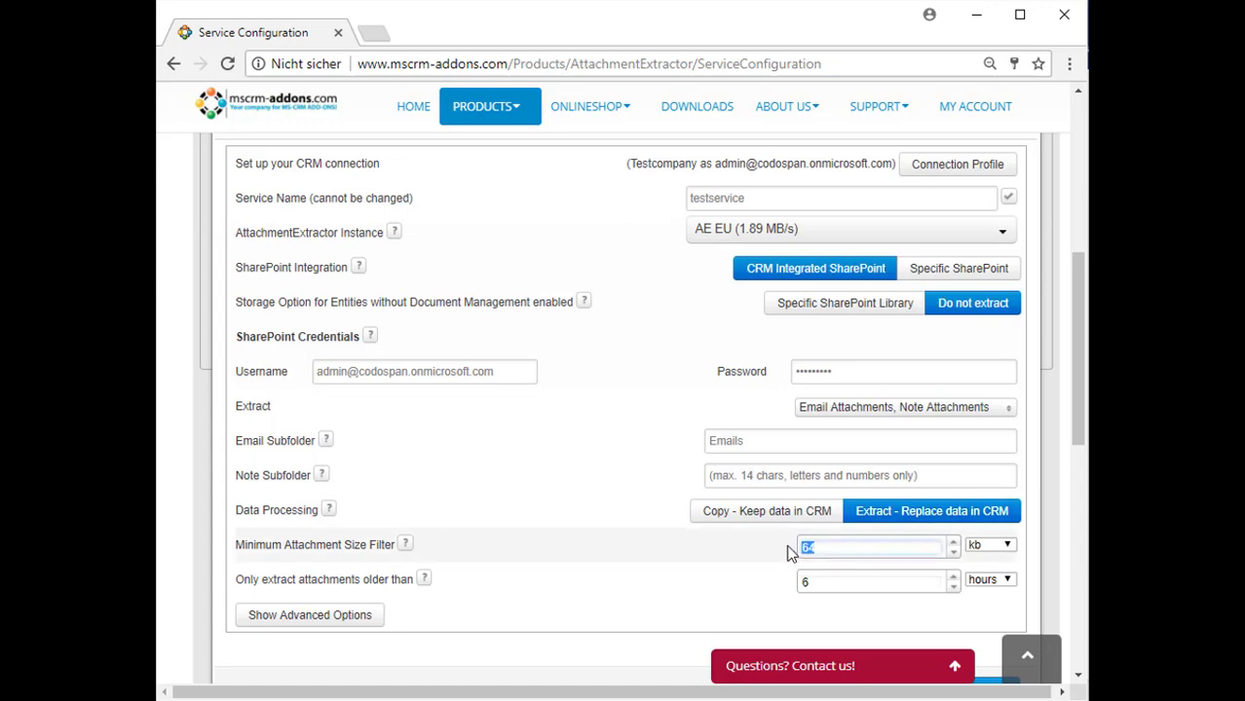
pyautogui.click(771, 554)
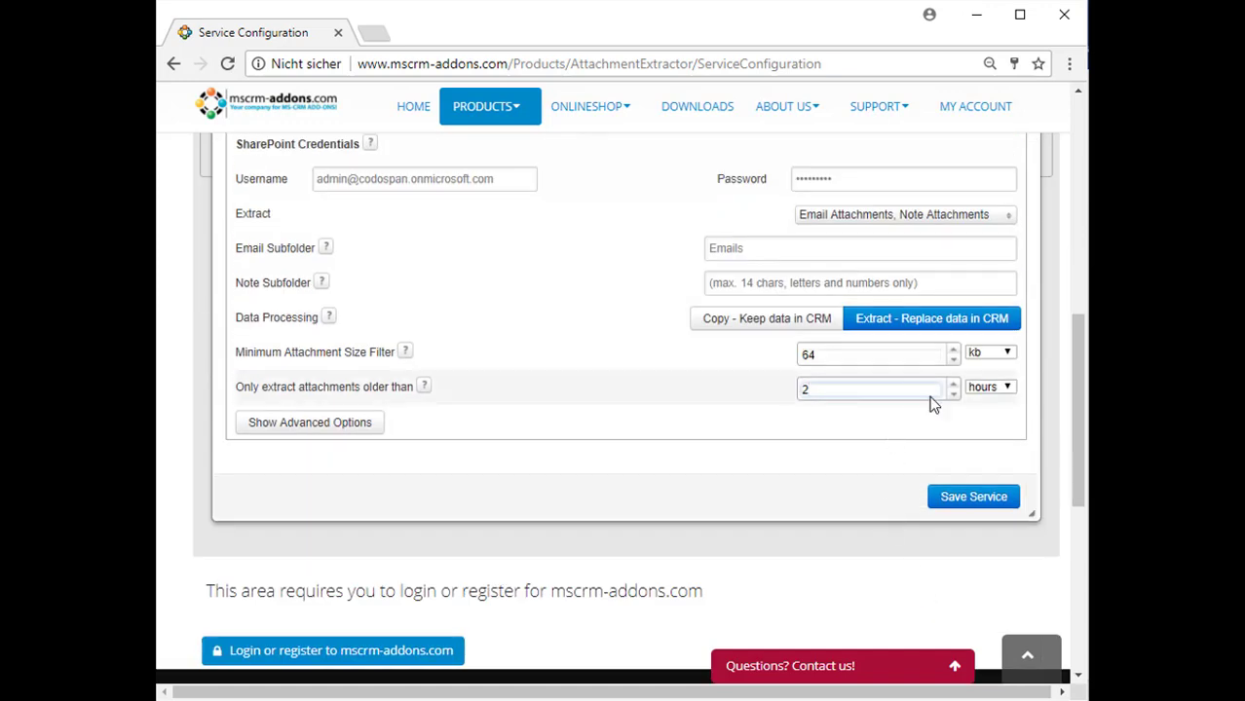
pyautogui.click(1009, 388)
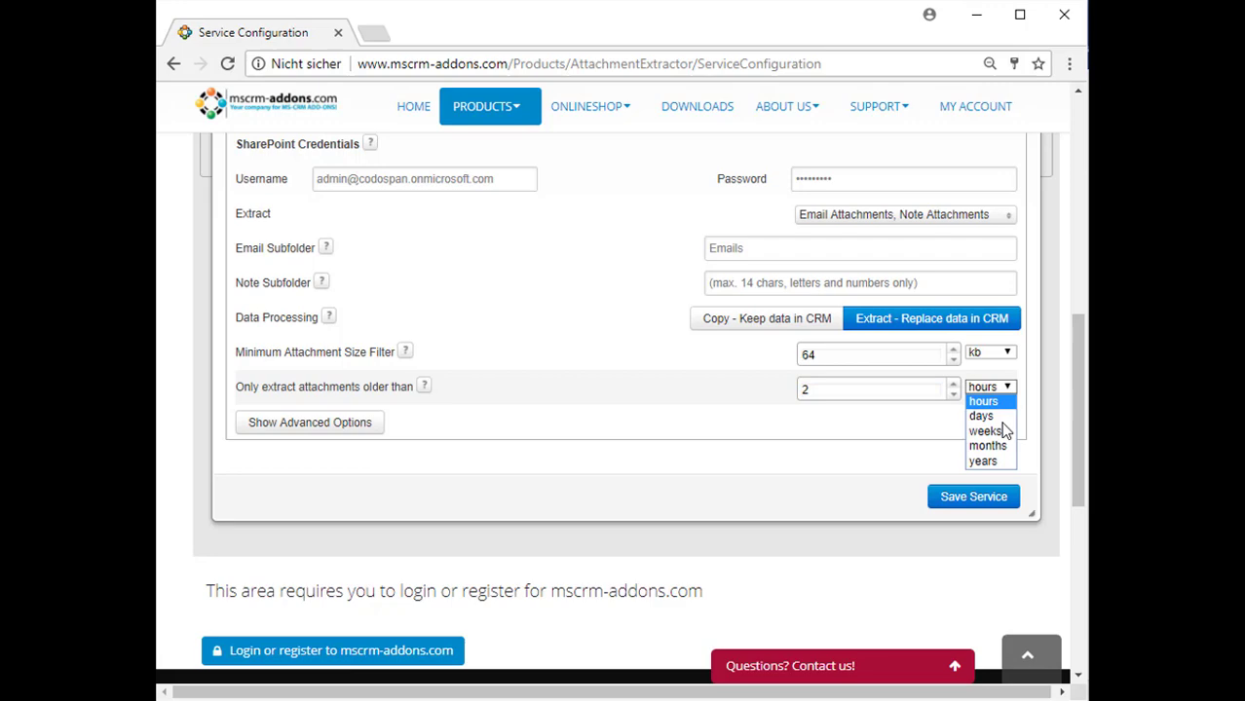
pyautogui.click(919, 446)
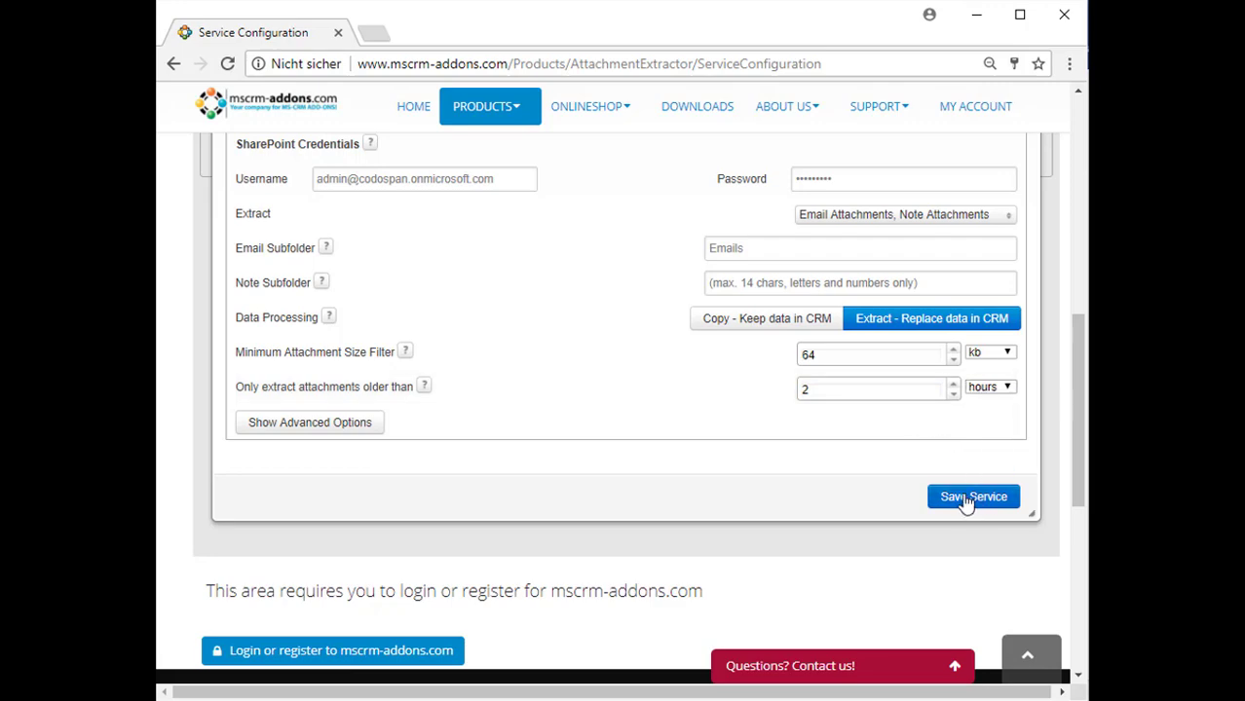
pyautogui.click(971, 498)
pyautogui.scroll(1, 883, 415)
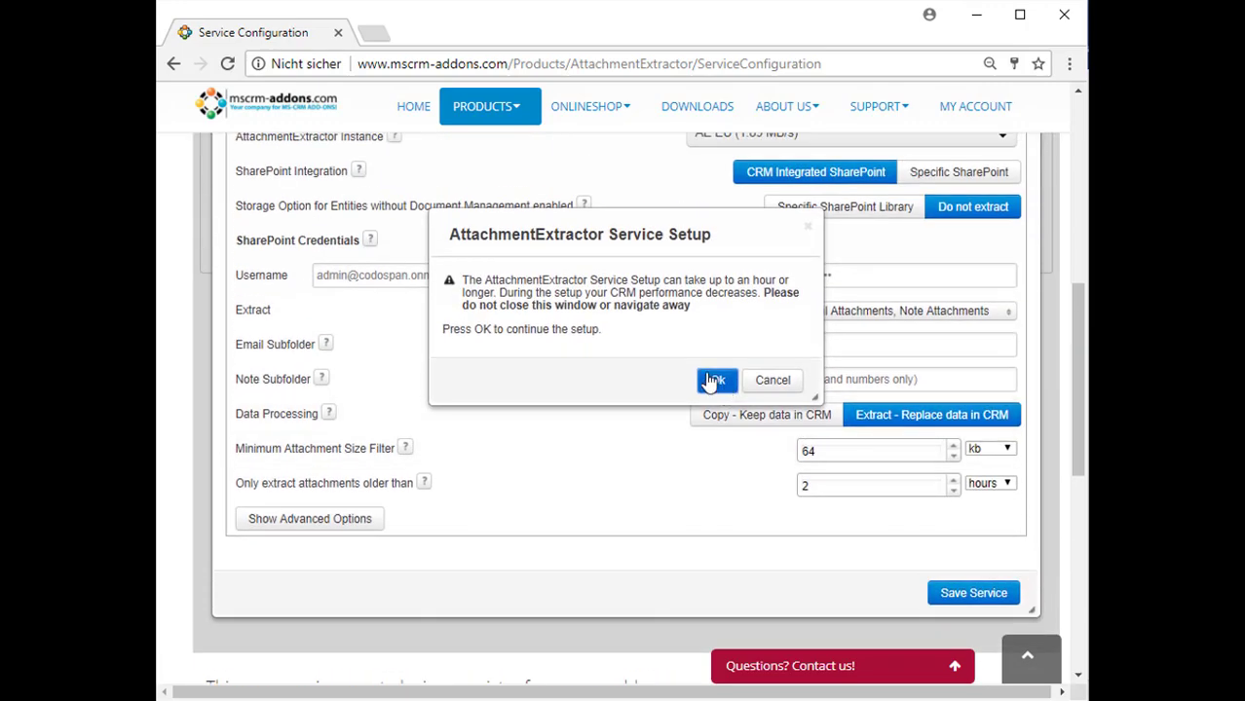
# - Confirm the service setup and acknowledge completion so testservice is listed as Stopped
pyautogui.click(714, 380)
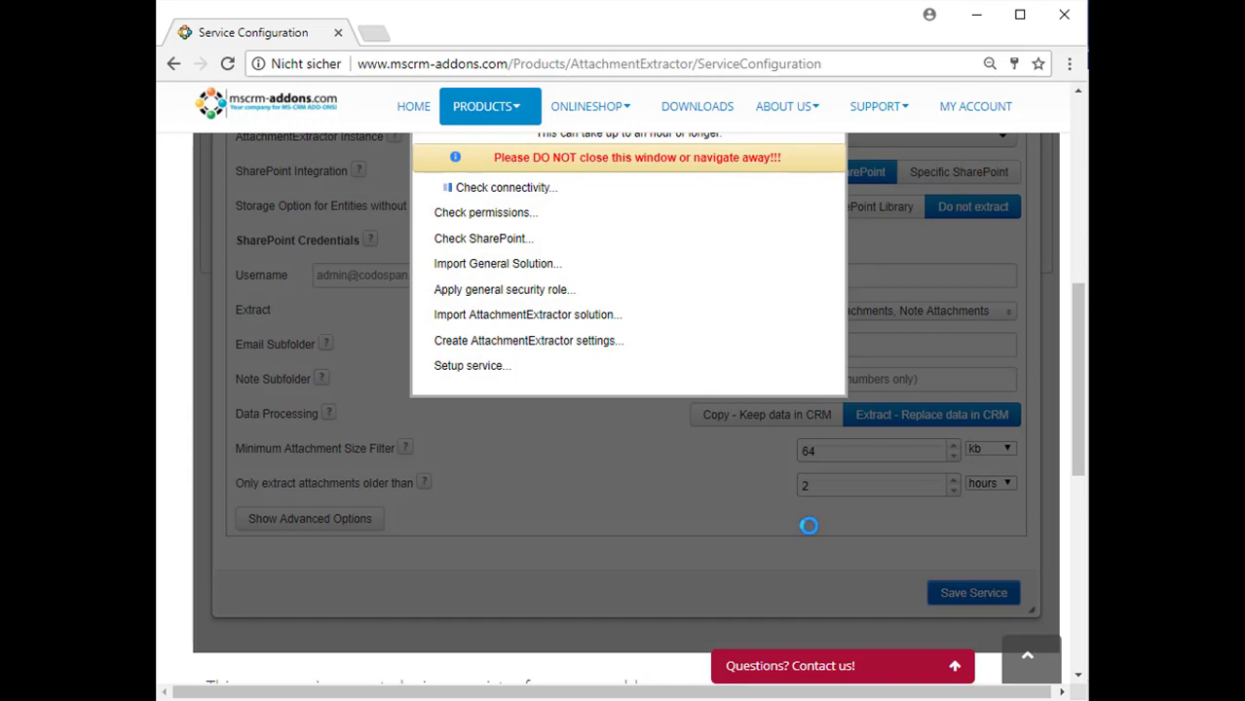
pyautogui.scroll(1, 784, 522)
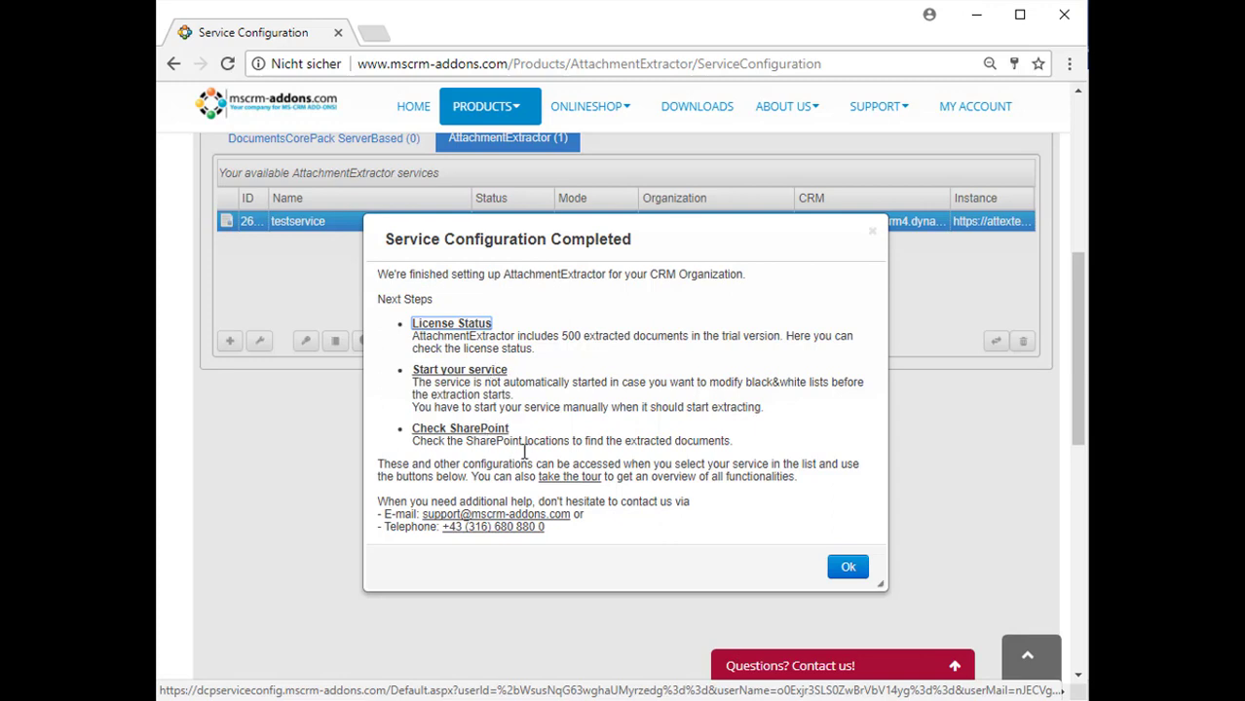
pyautogui.click(847, 569)
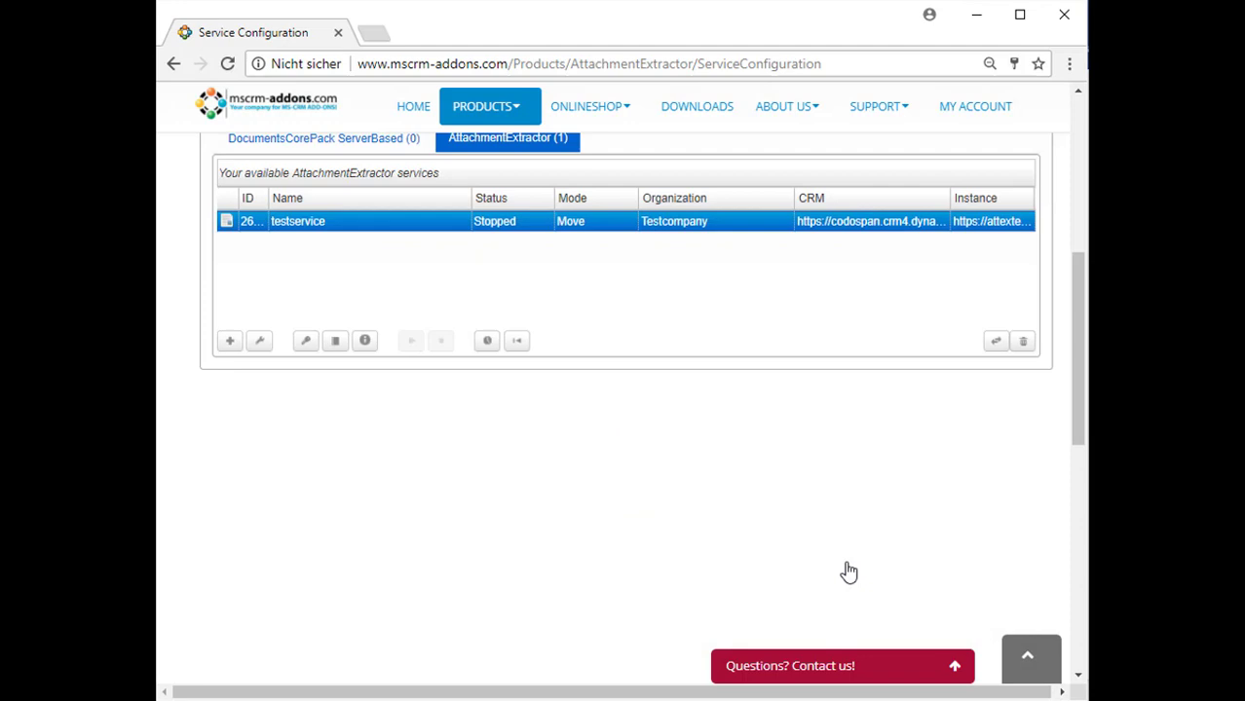